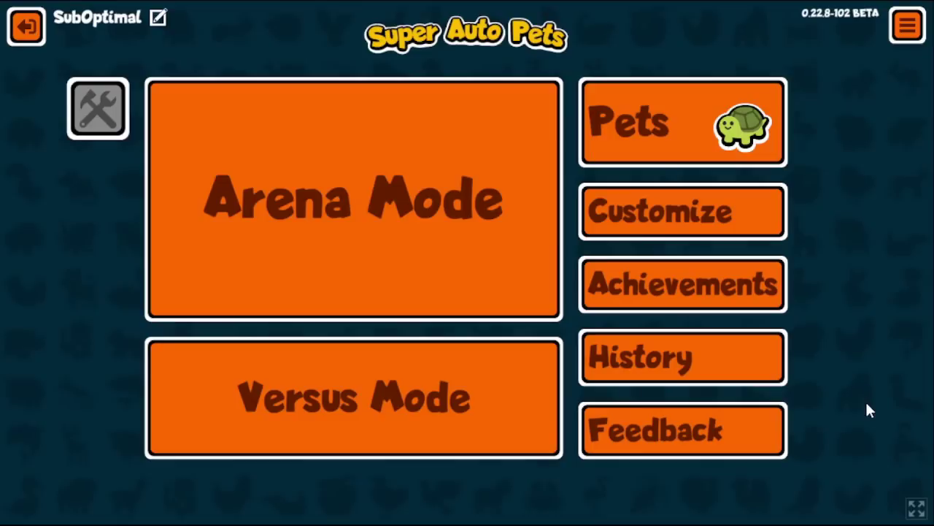
Step: Open the Feedback screen with pet vote and contact links from the main menu
{"action": "left_click", "coordinate": [671, 441]}
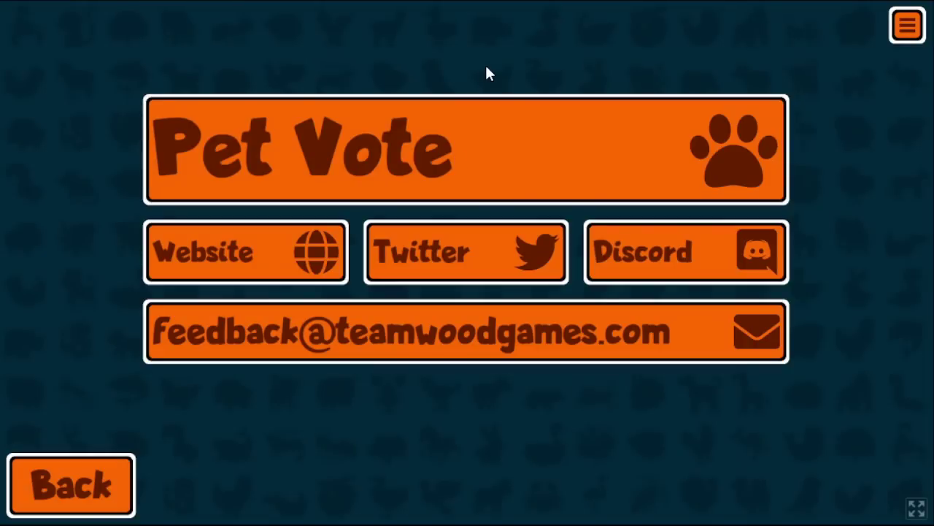
Step: View the Pet Vote results for the most-voted pets, then leave that screen
{"action": "left_click", "coordinate": [470, 124]}
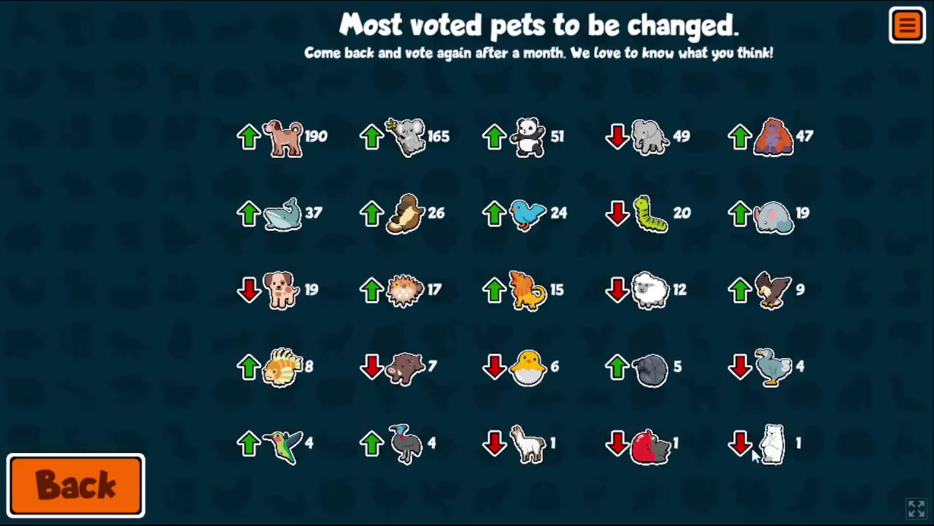
{"action": "left_click", "coordinate": [109, 485]}
Step: Go back from the feedback screen to the Super Auto Pets main menu
{"action": "left_click", "coordinate": [87, 466]}
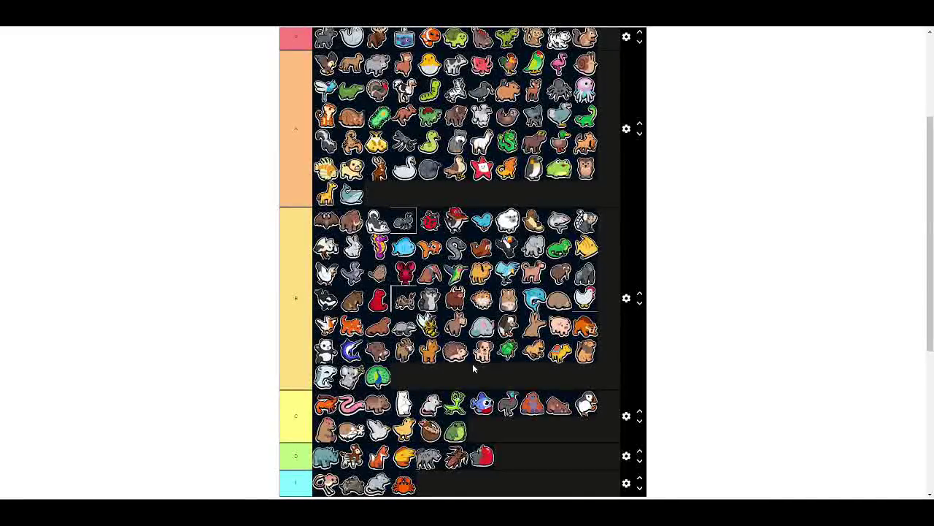
{"action": "scroll", "coordinate": [472, 369], "scroll_direction": "down", "scroll_amount": 1}
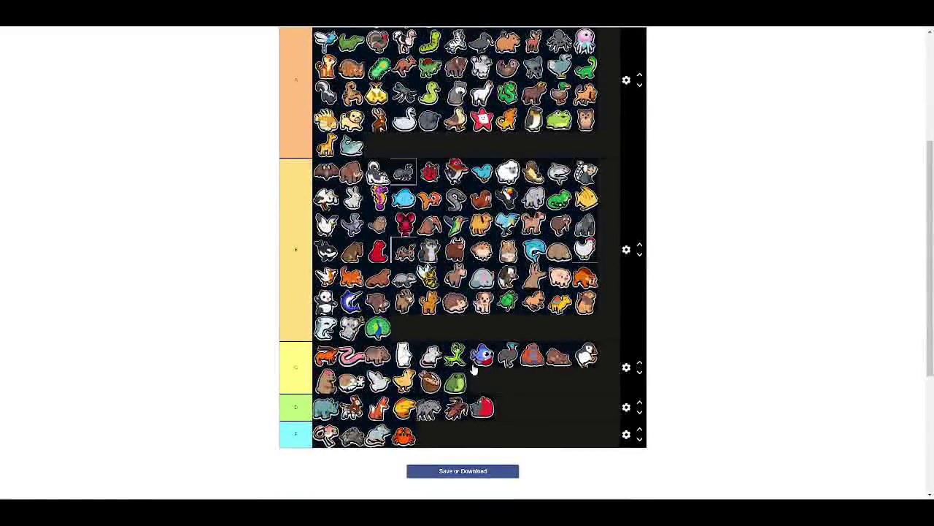
{"action": "scroll", "coordinate": [472, 369], "scroll_direction": "up", "scroll_amount": 1}
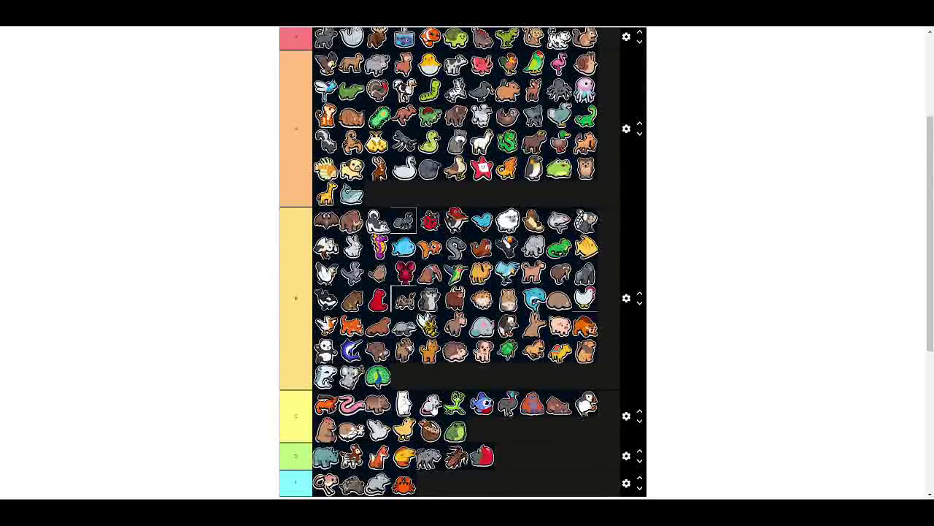
Step: Move the white llama from the C tier row to the end of B tier
{"action": "left_click_drag", "start_coordinate": [403, 404], "coordinate": [406, 375]}
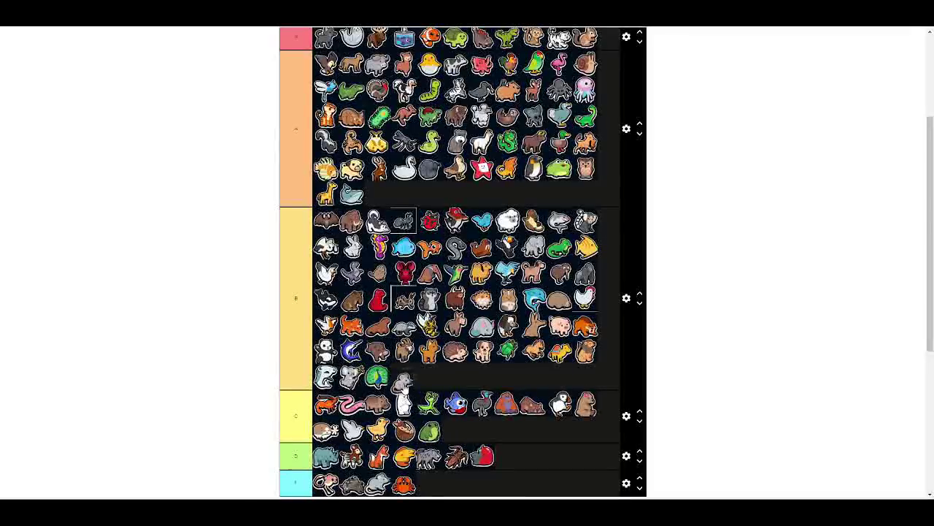